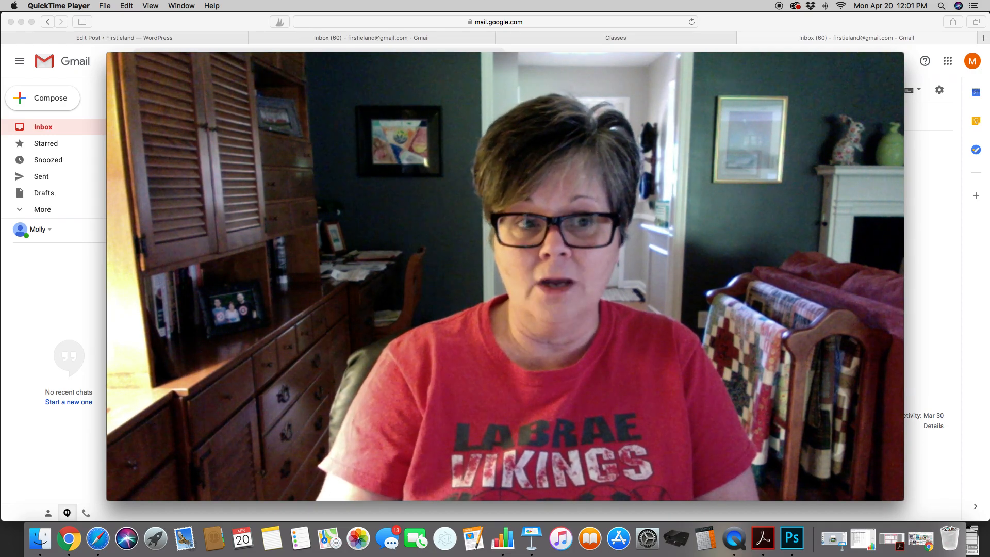
# - Shrink the movie recording window and move it clear of the inbox's main content
pyautogui.moveTo(533, 308)
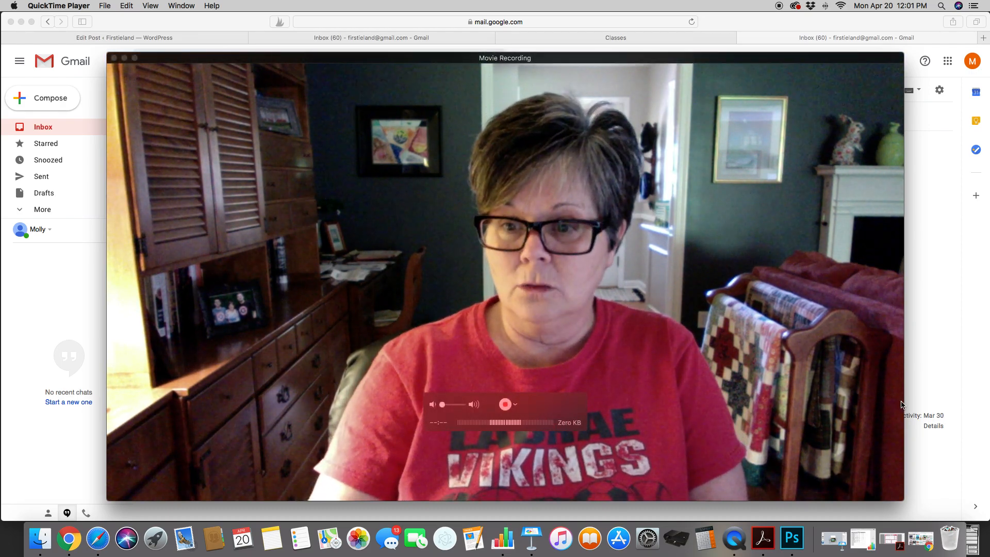
pyautogui.moveTo(904, 280); pyautogui.dragTo(321, 279)
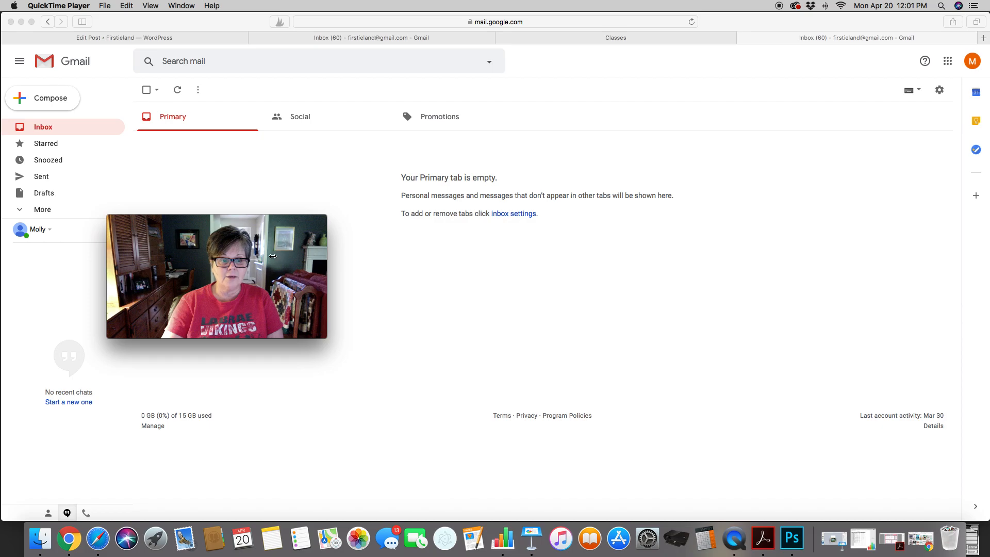
pyautogui.moveTo(246, 229); pyautogui.dragTo(874, 235)
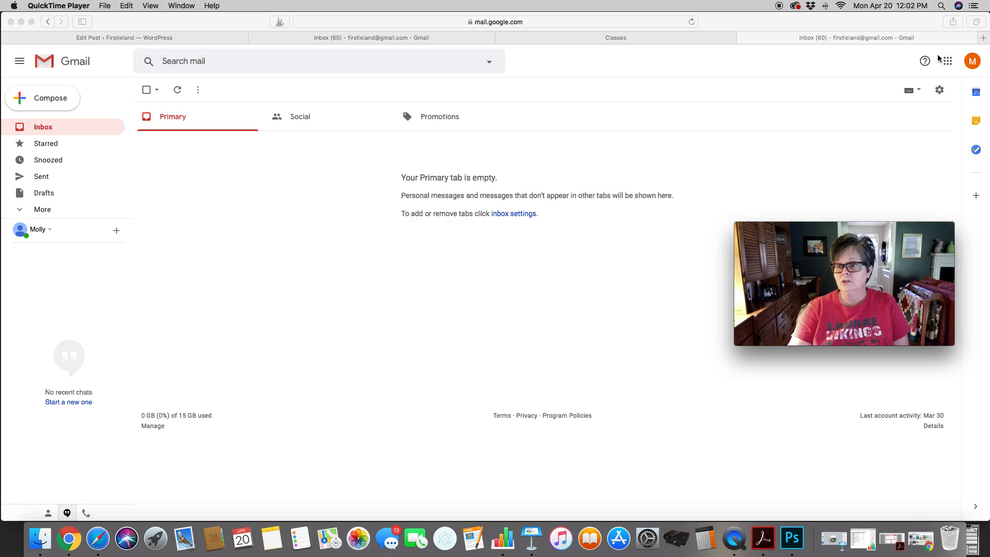
# - Move the recording window clear of the Google apps list and open Google Classroom
pyautogui.click(949, 67)
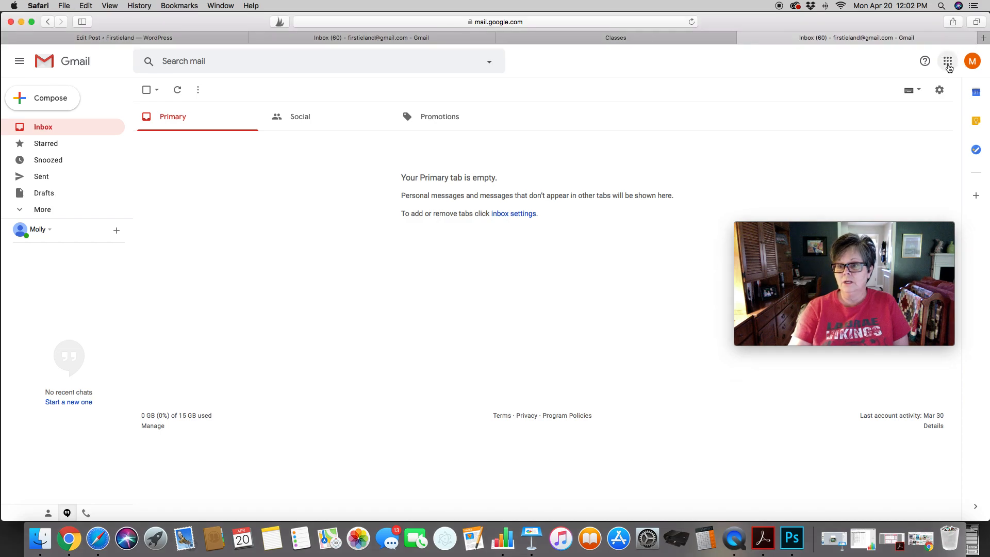
pyautogui.click(949, 67)
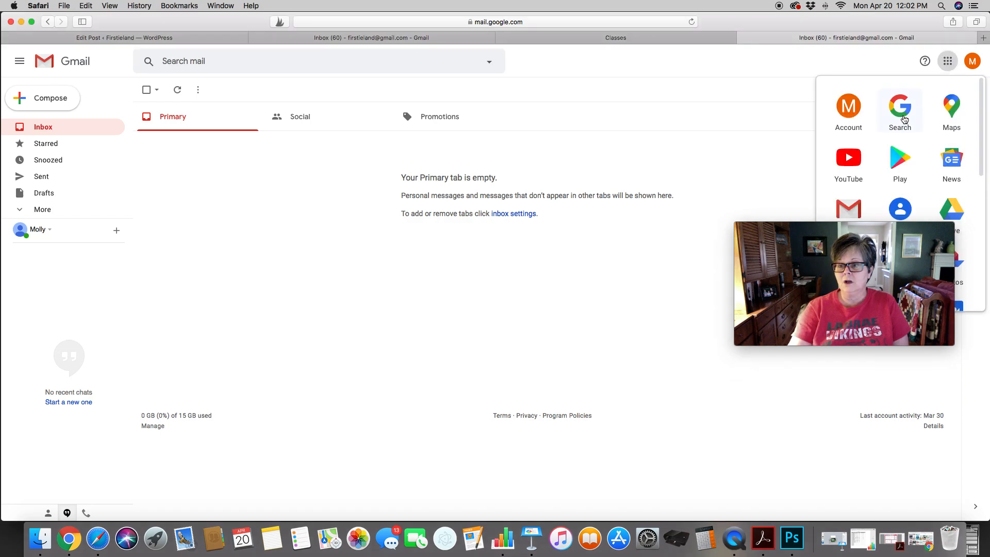
pyautogui.scroll(-5, 897, 181)
pyautogui.scroll(-4, 898, 183)
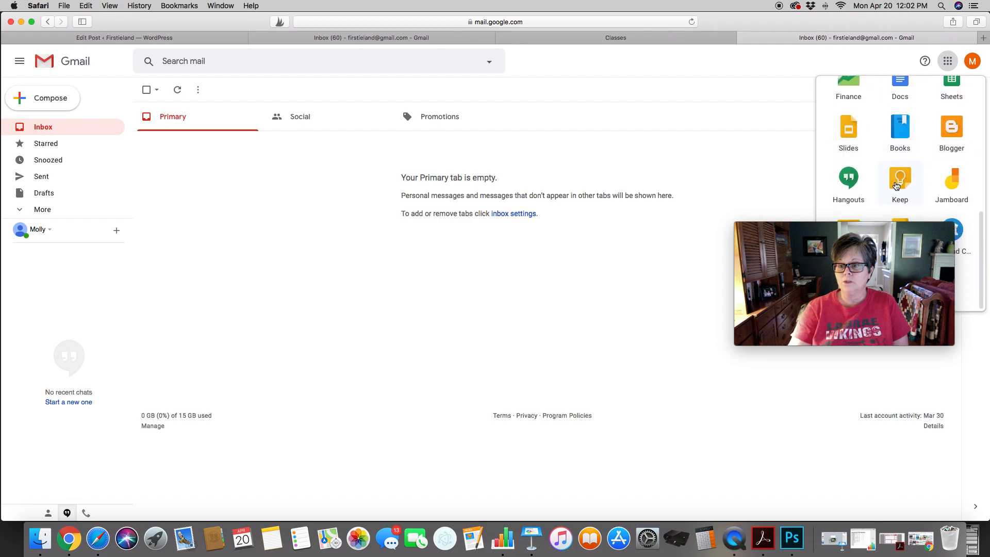
pyautogui.moveTo(896, 232); pyautogui.dragTo(911, 380)
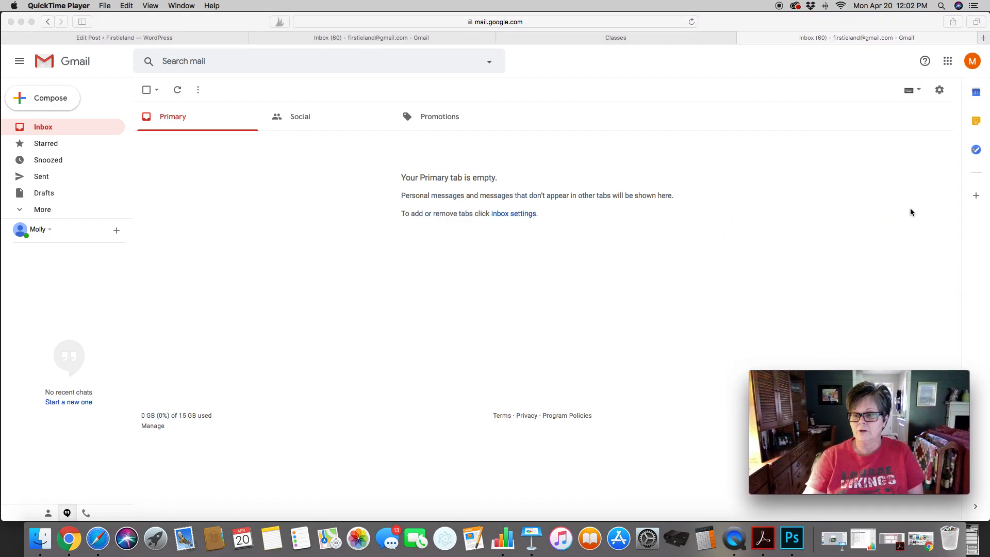
pyautogui.click(949, 62)
pyautogui.click(949, 62)
pyautogui.scroll(-5, 911, 208)
pyautogui.scroll(-3, 911, 208)
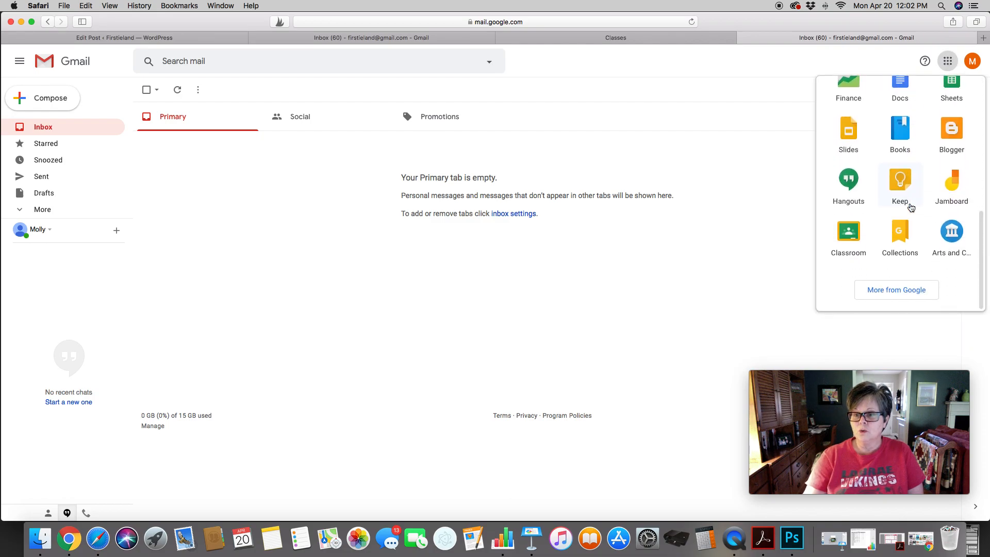
pyautogui.click(849, 232)
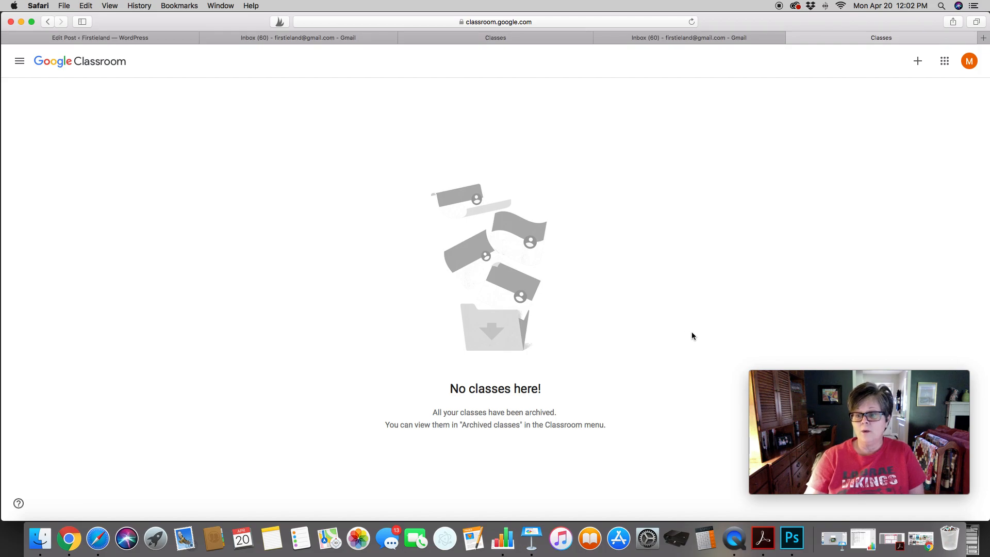
# - Create a class named "My Class", accepting the school-use notice and dismissing the introductory announcement tip
pyautogui.click(916, 61)
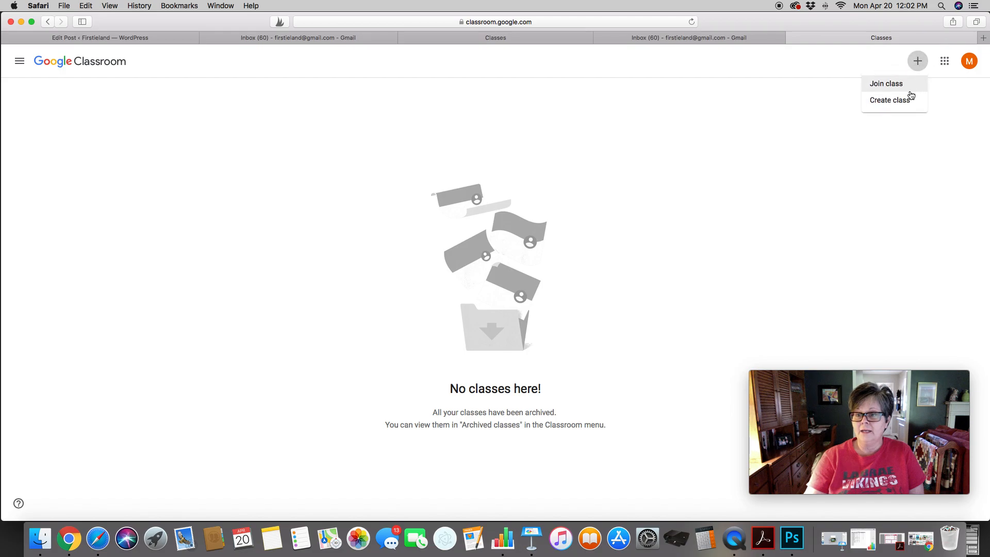
pyautogui.click(884, 107)
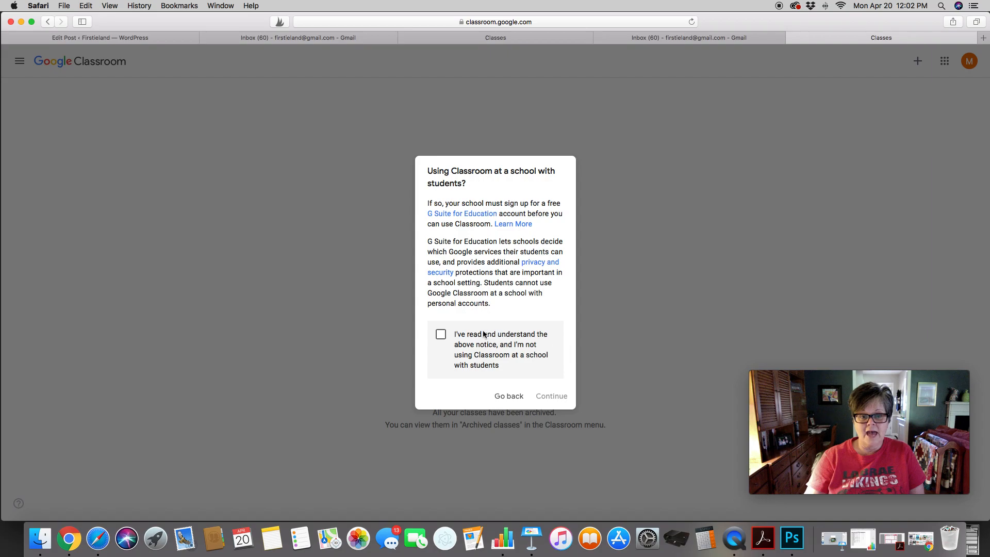
pyautogui.click(441, 334)
pyautogui.click(558, 397)
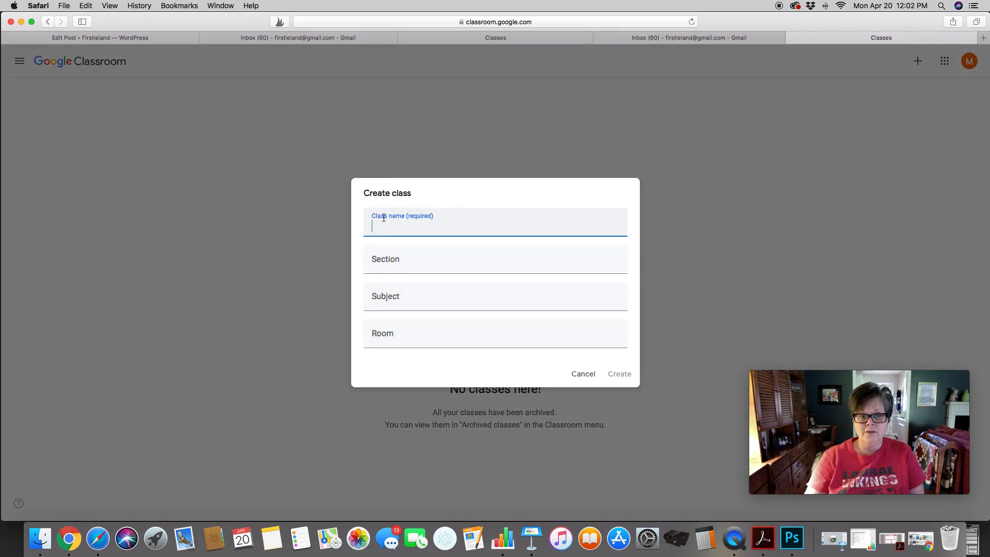
pyautogui.write('My Class')
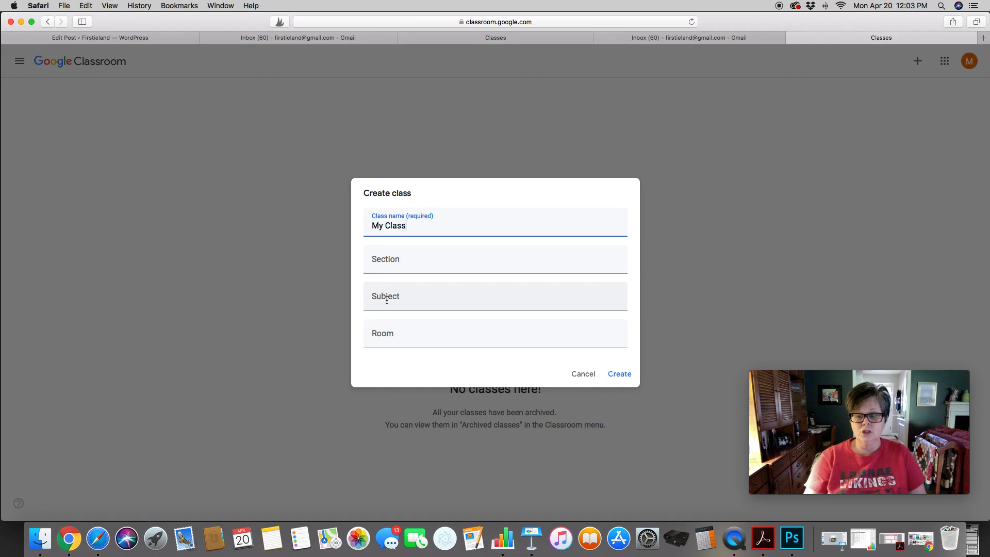
pyautogui.click(621, 375)
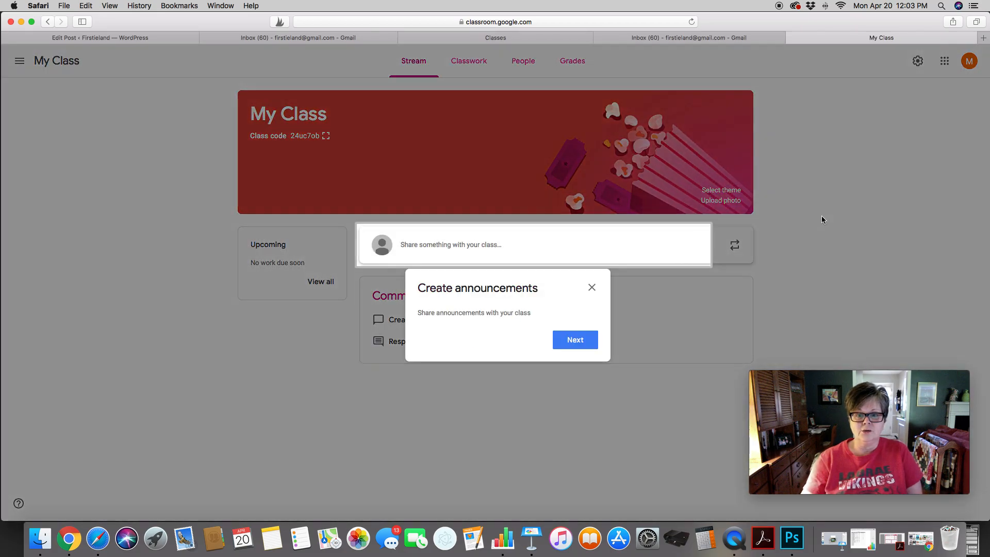
pyautogui.click(592, 288)
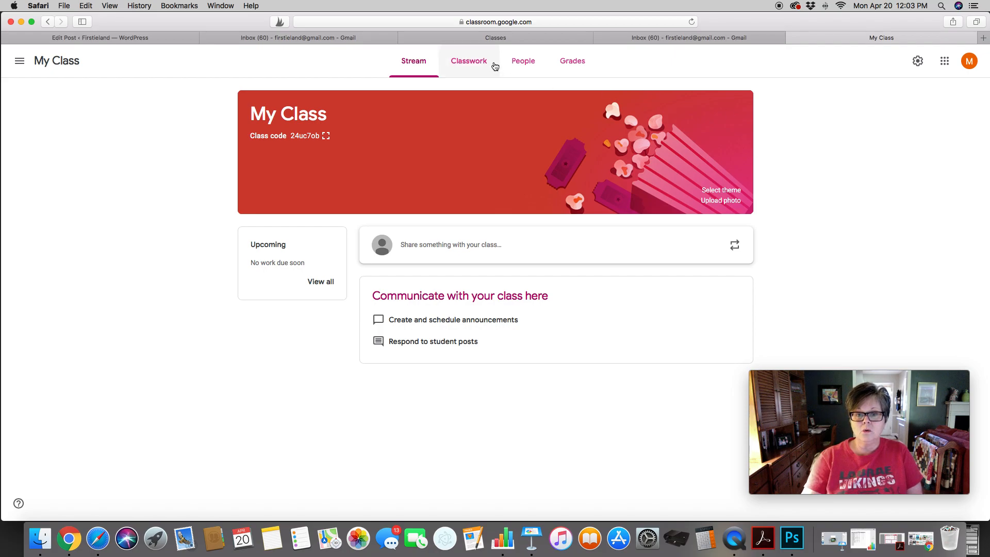
# - Examine the class's People page and its student invitation form, leaving without inviting anyone
pyautogui.click(527, 64)
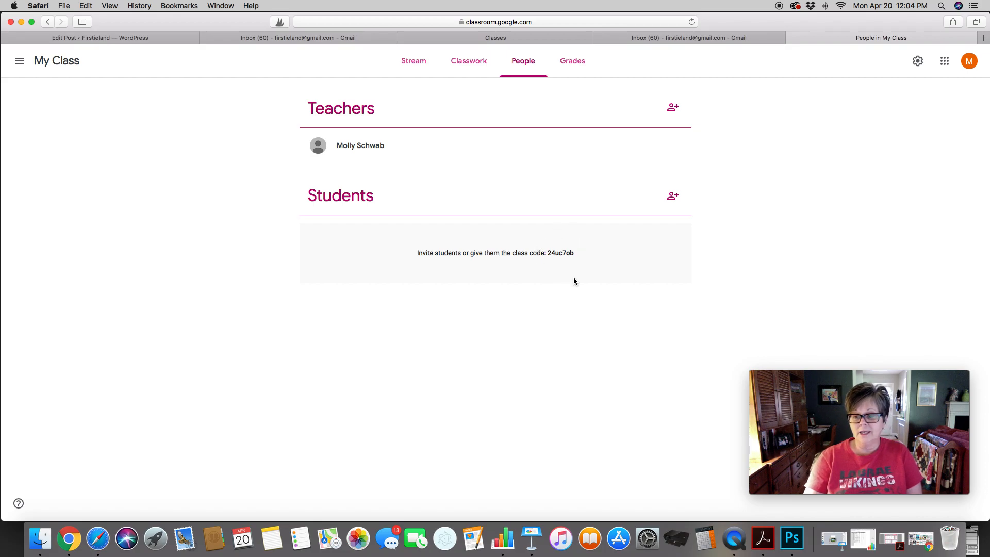
pyautogui.click(673, 196)
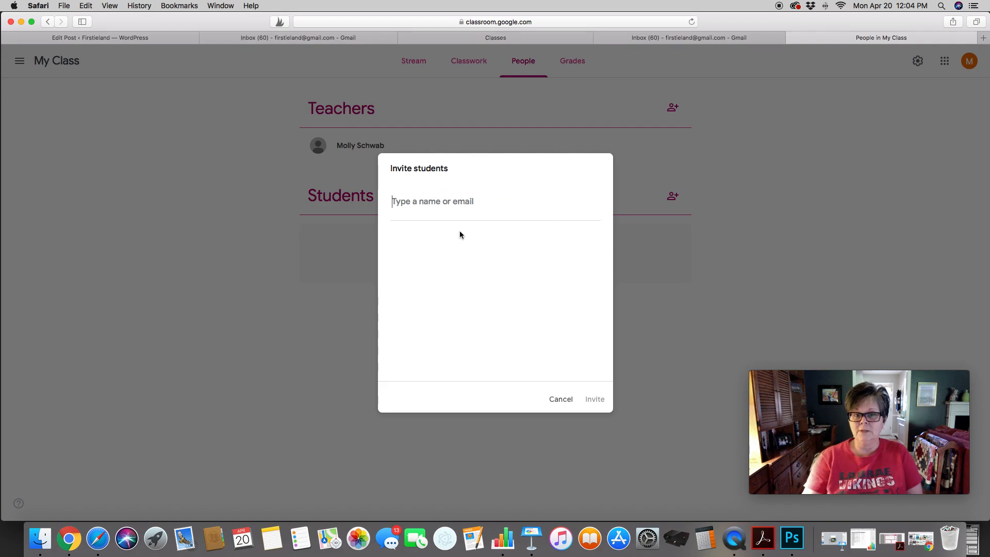
pyautogui.click(562, 400)
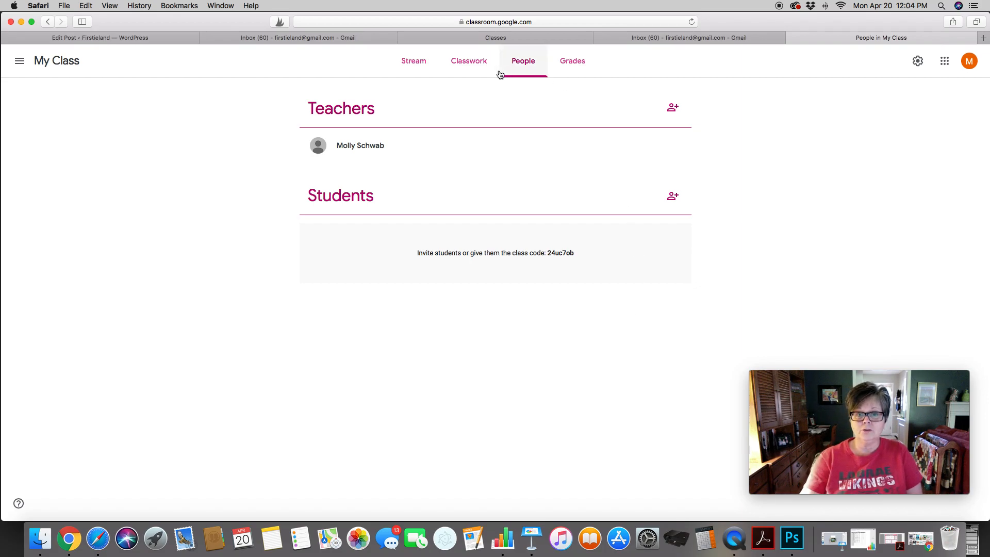
# - Post the announcement "Welcome to our class!" to all students in the class stream
pyautogui.click(409, 60)
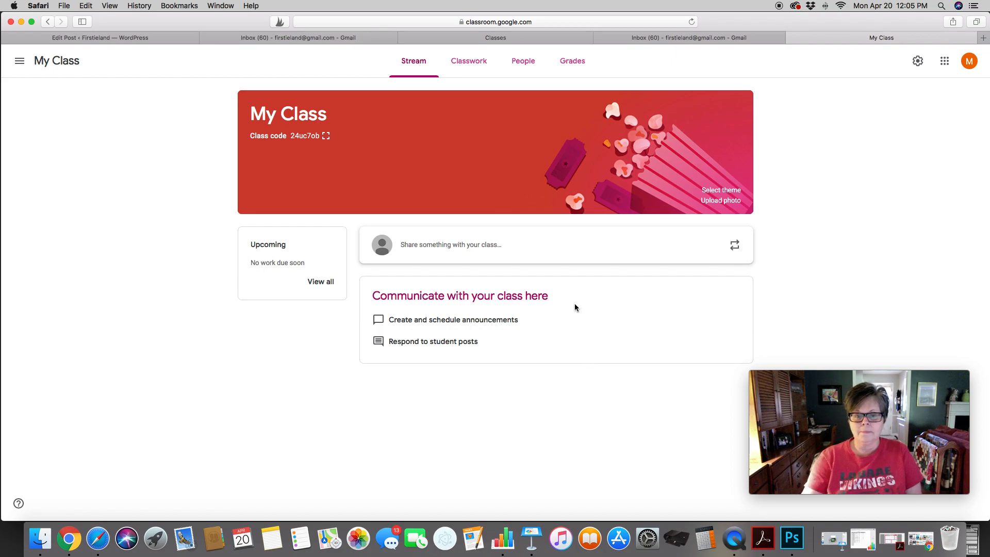
pyautogui.click(439, 245)
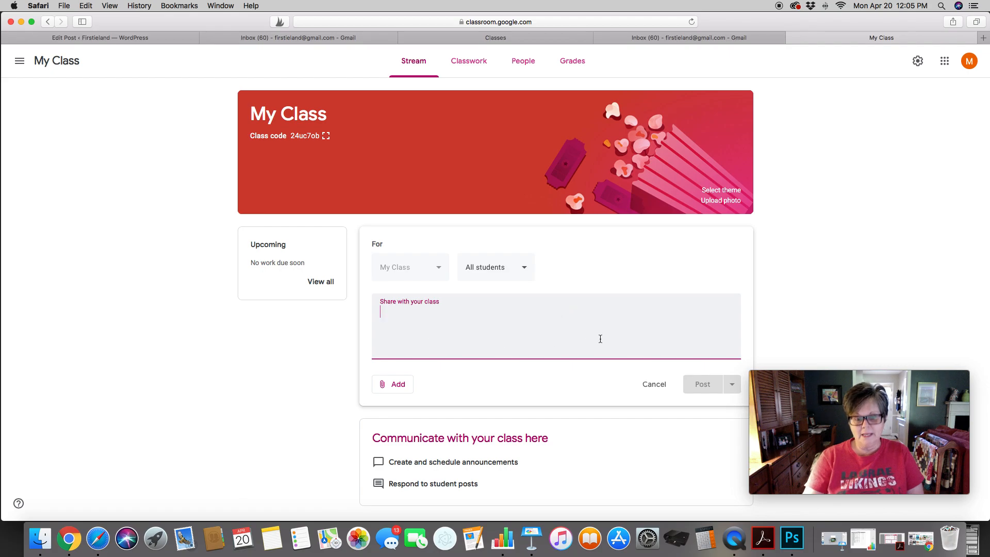
pyautogui.write('Welcome to ')
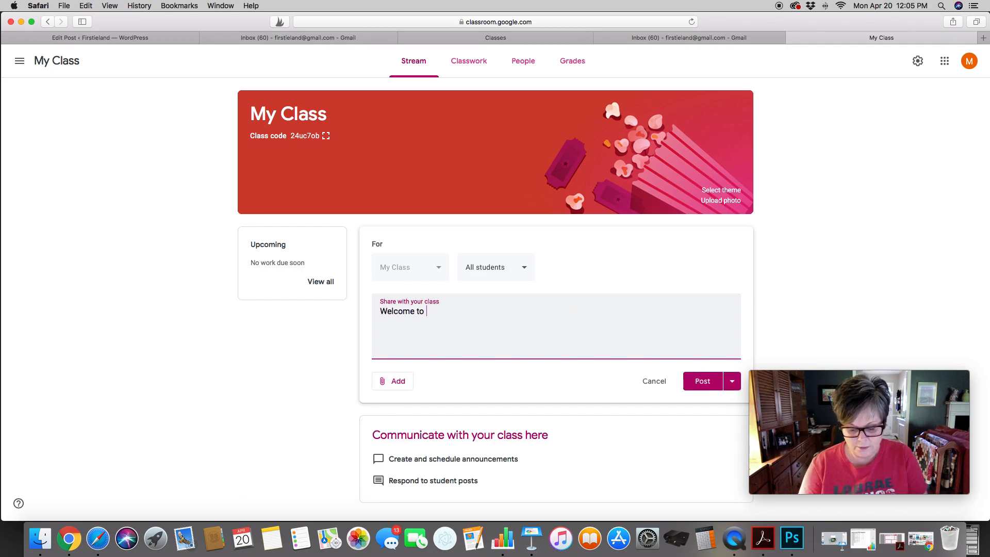
pyautogui.write('our class!')
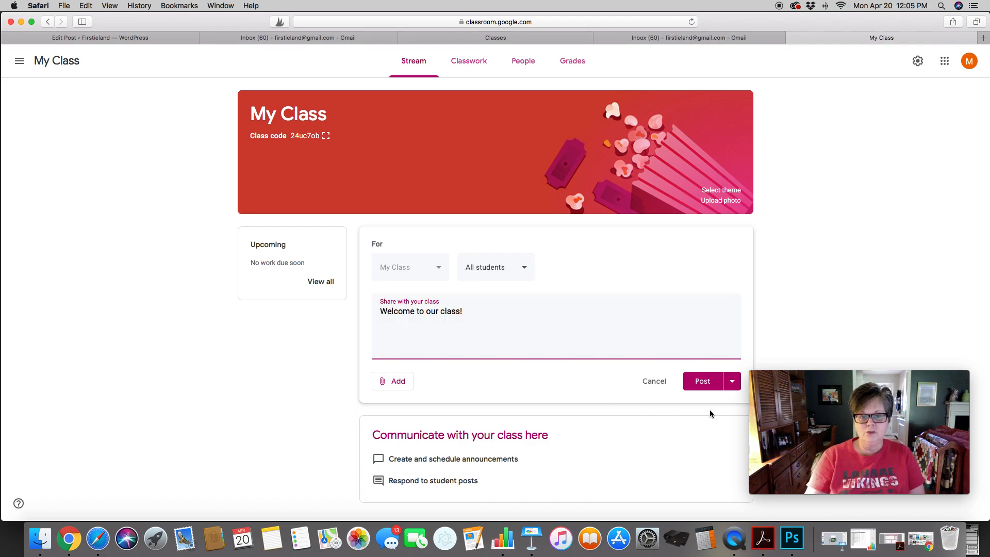
pyautogui.click(705, 383)
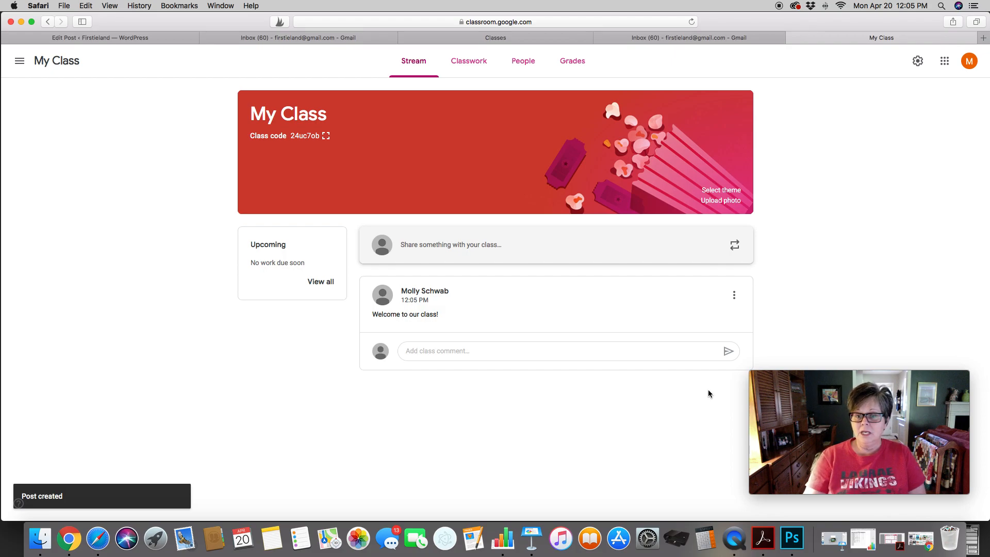
# - Examine the attachment options for a new stream announcement, then discard the empty draft
pyautogui.click(425, 247)
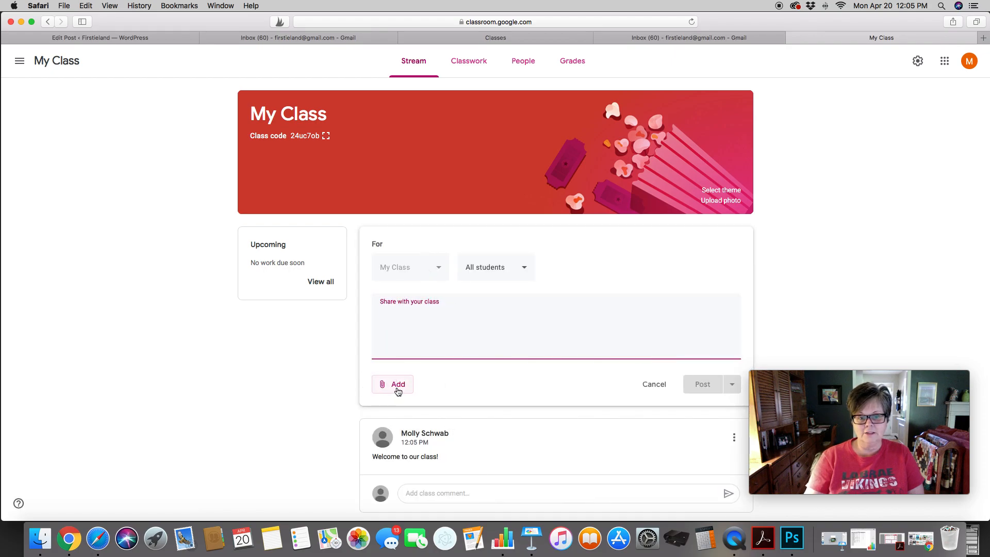
pyautogui.click(399, 391)
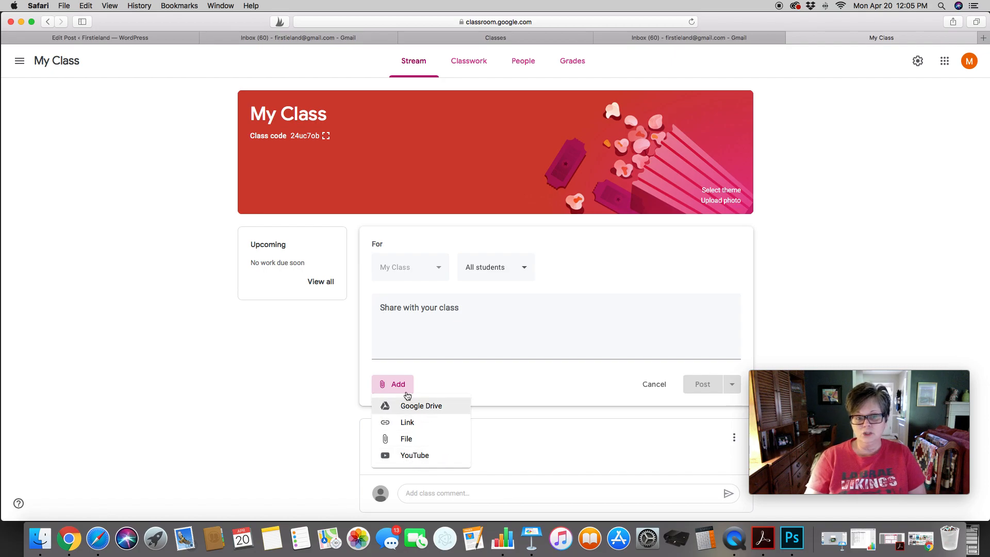
pyautogui.click(278, 378)
pyautogui.click(654, 385)
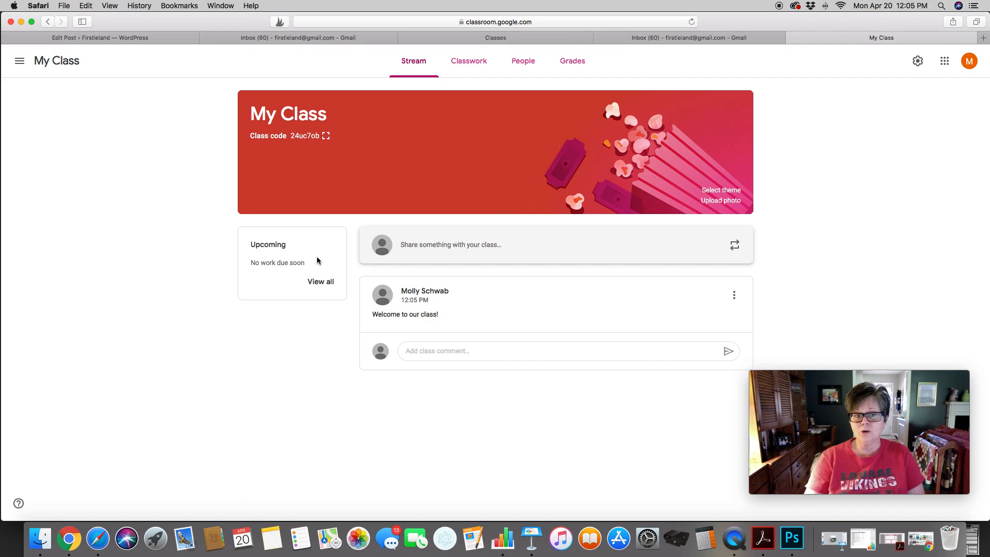
# - Start a new classwork assignment titled "You Tube Video", dismissing the materials tip
pyautogui.click(475, 66)
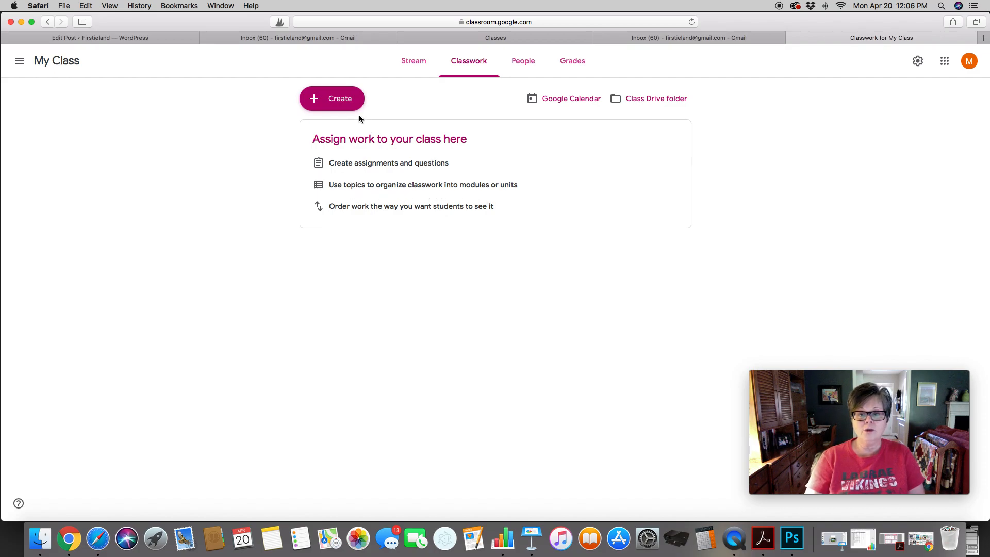
pyautogui.click(341, 103)
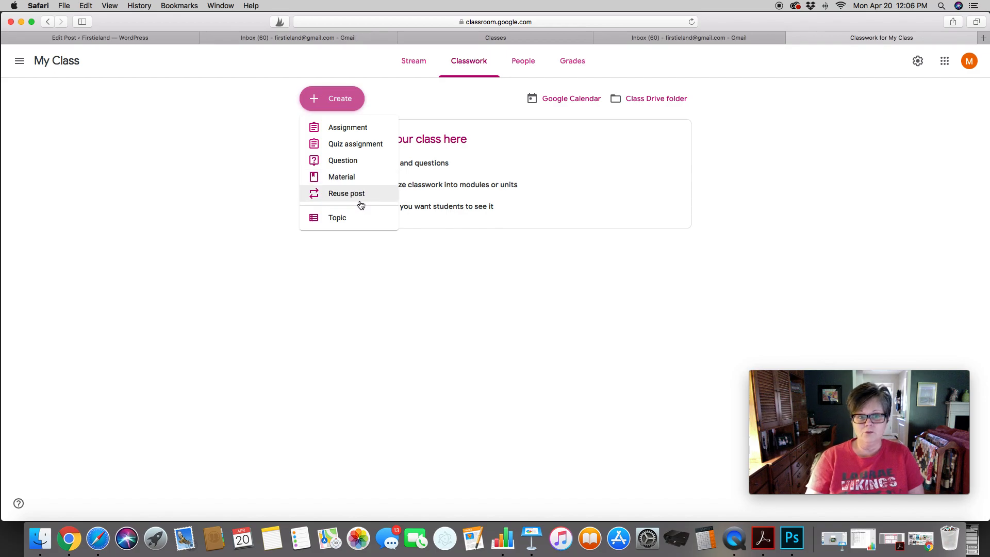
pyautogui.click(343, 133)
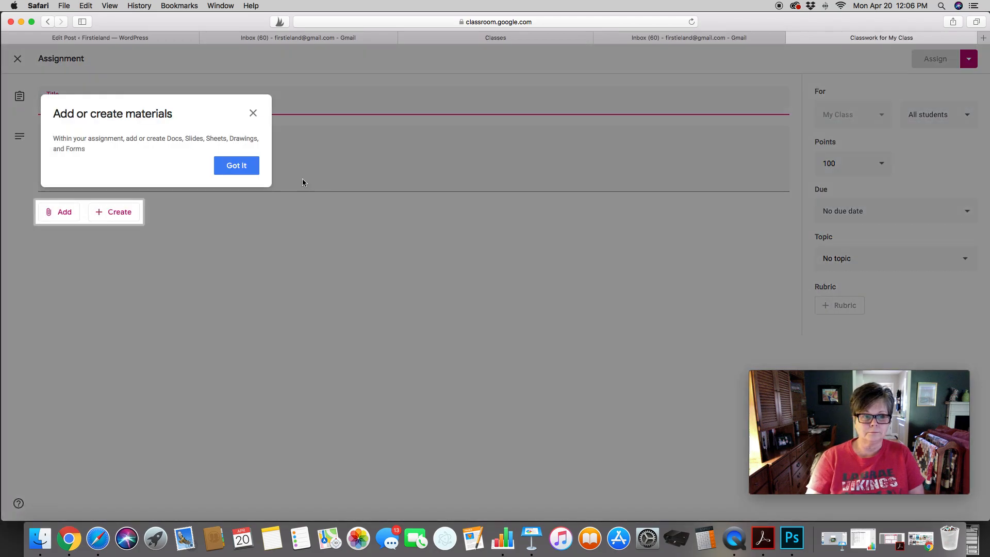
pyautogui.click(253, 113)
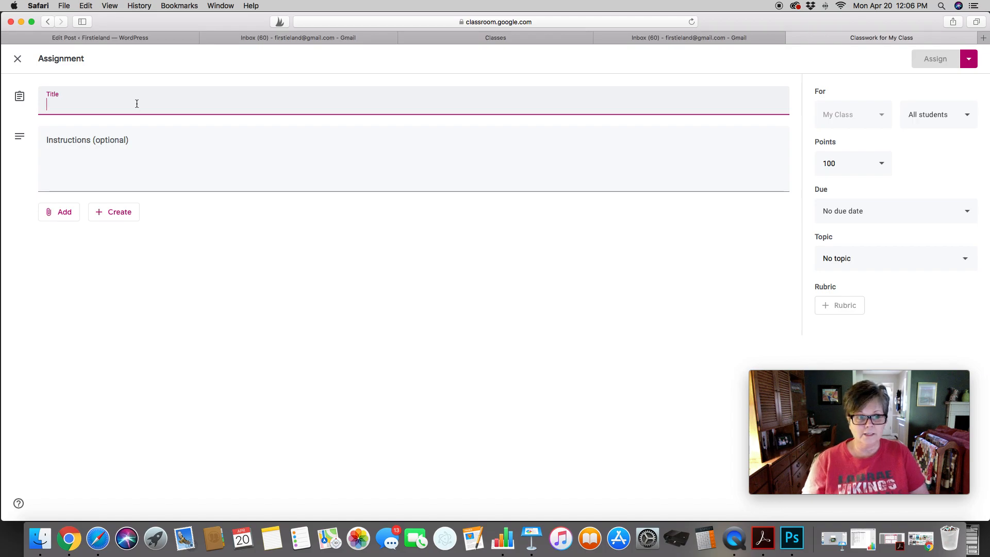
pyautogui.write('You Tube Video')
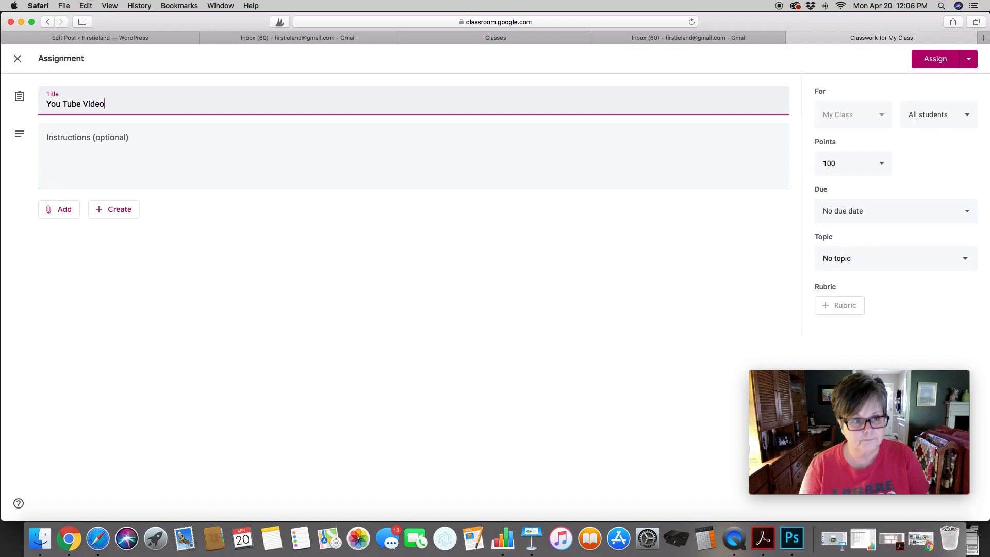
# - Enter the assignment instructions "Watch the video and comment with your favorite part of the video."
pyautogui.click(92, 149)
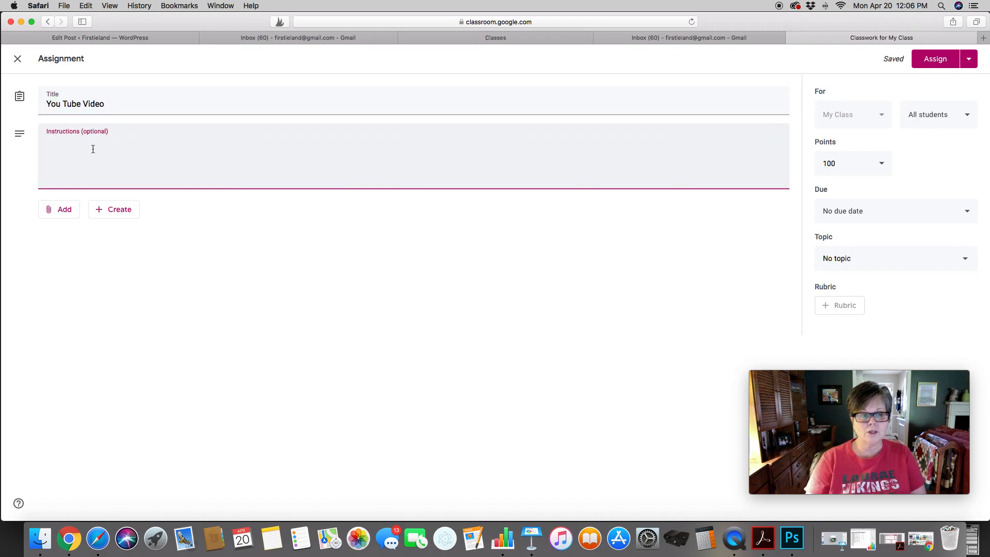
pyautogui.write('Watch the vic')
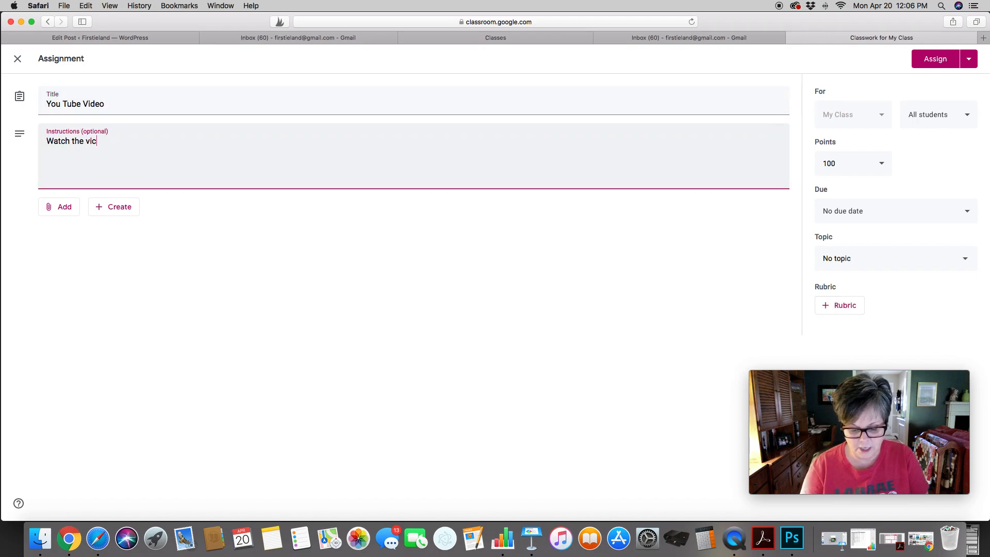
pyautogui.press('BackSpace')
pyautogui.write('deo and com')
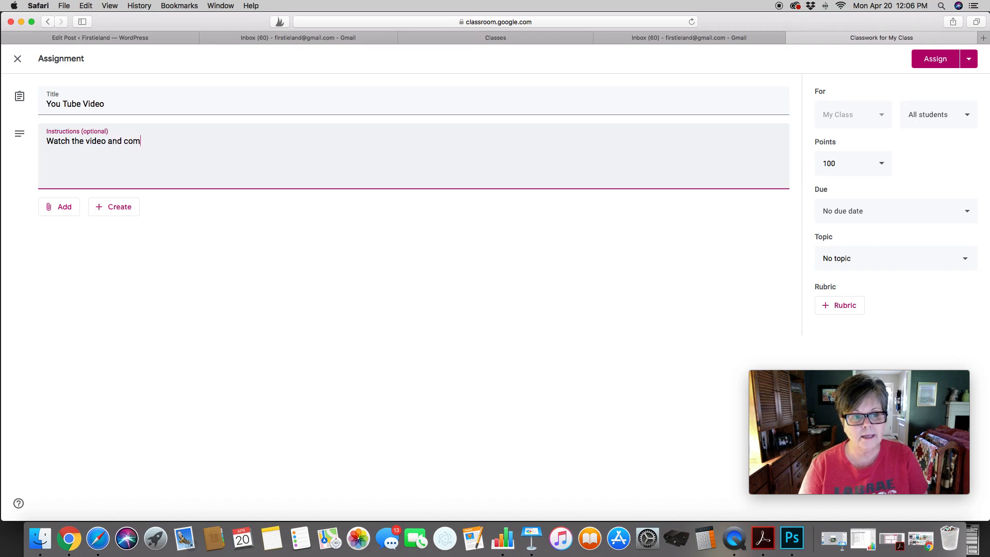
pyautogui.write('ment with your fav')
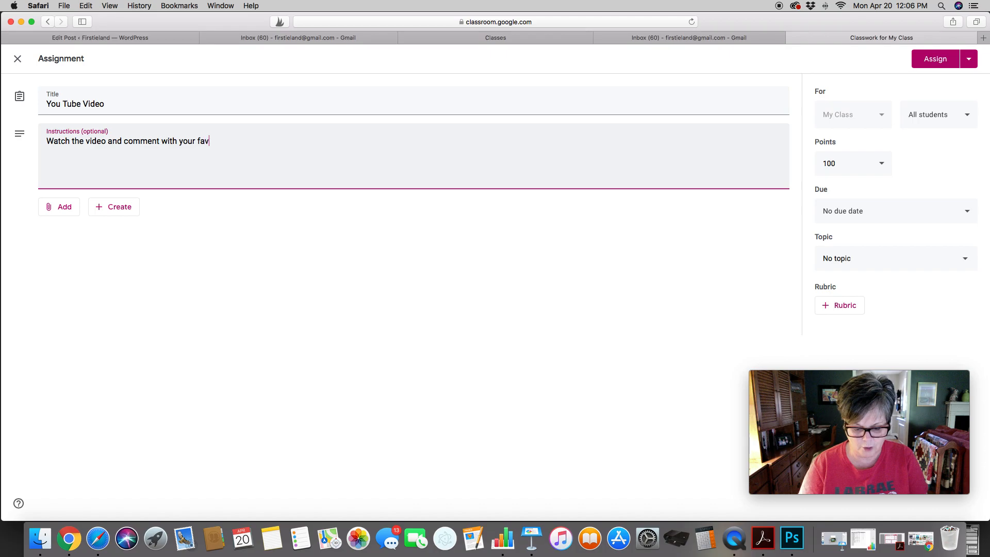
pyautogui.write('orite par')
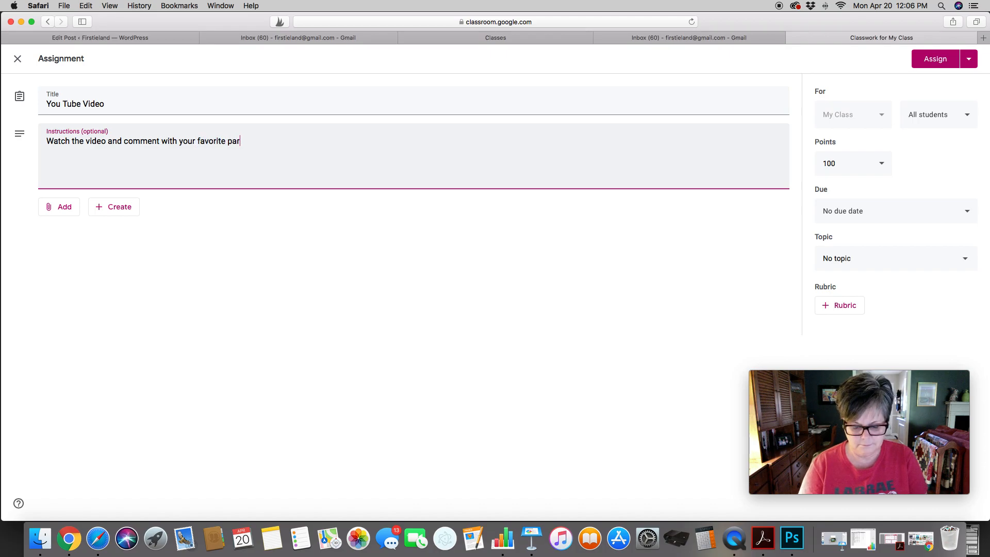
pyautogui.write('t of the video.')
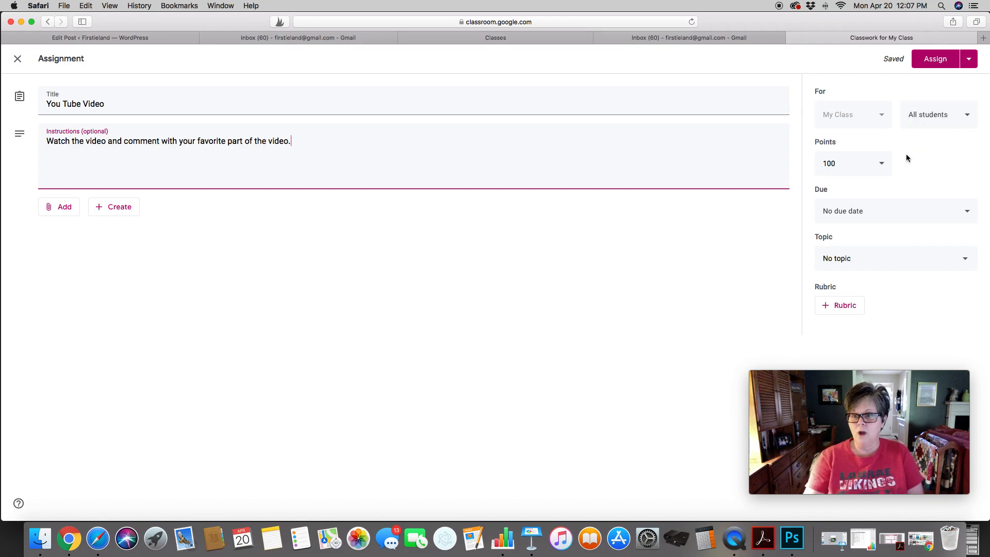
# - Make the assignment ungraded and set its due date to April 25, 2020, without a due time
pyautogui.click(879, 168)
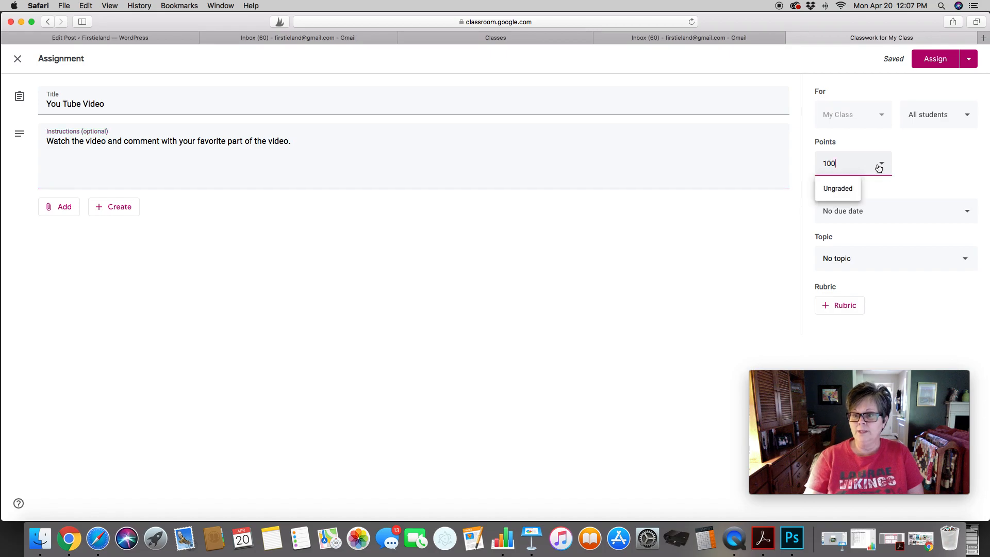
pyautogui.click(841, 190)
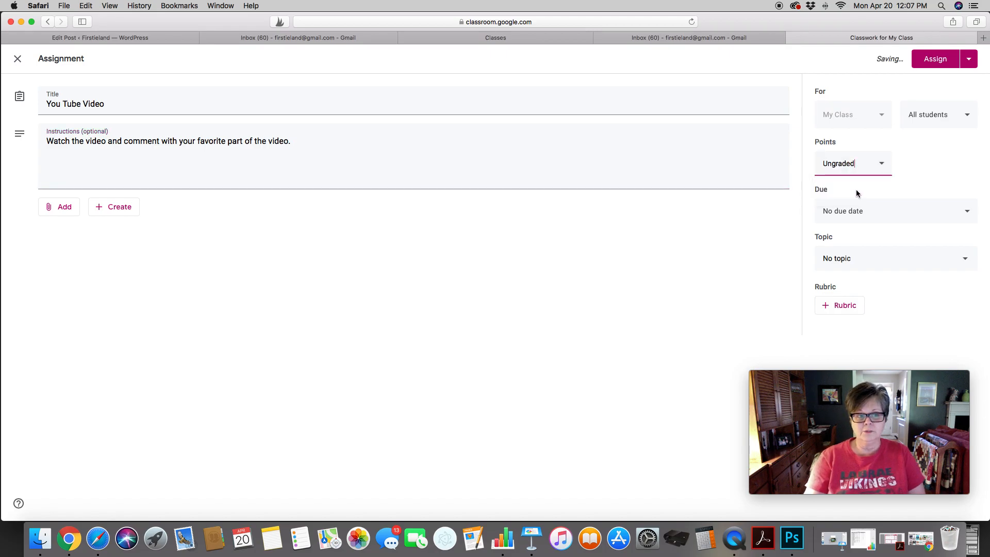
pyautogui.click(896, 214)
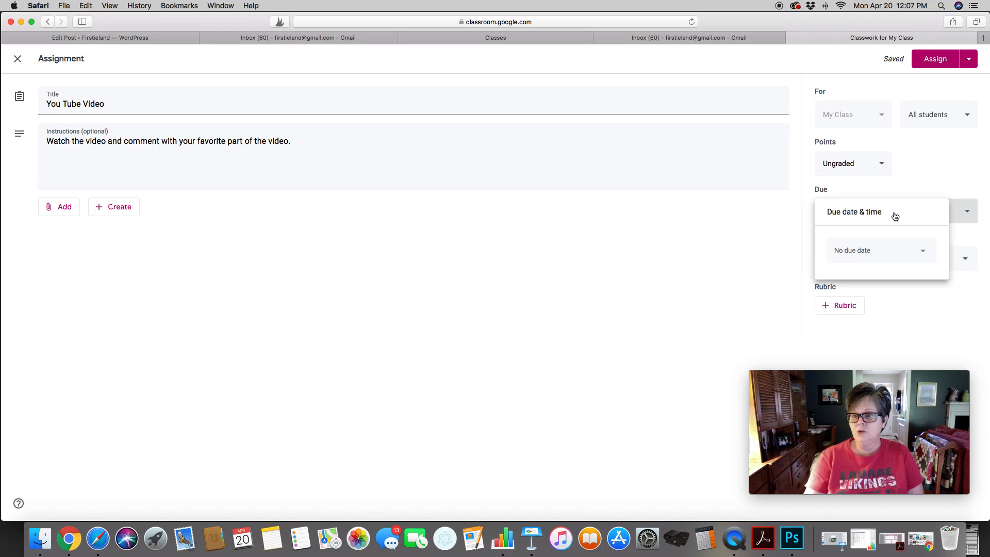
pyautogui.click(924, 255)
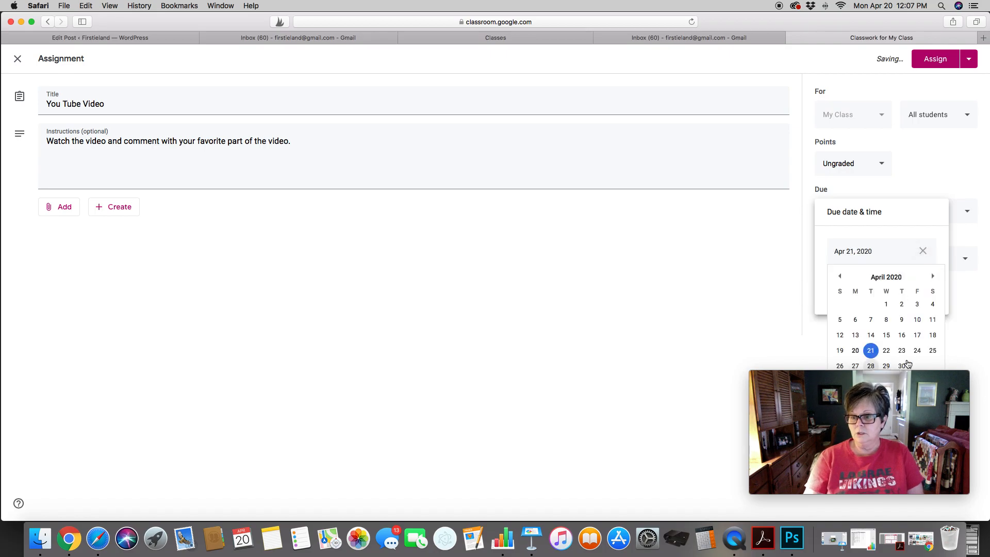
pyautogui.click(933, 352)
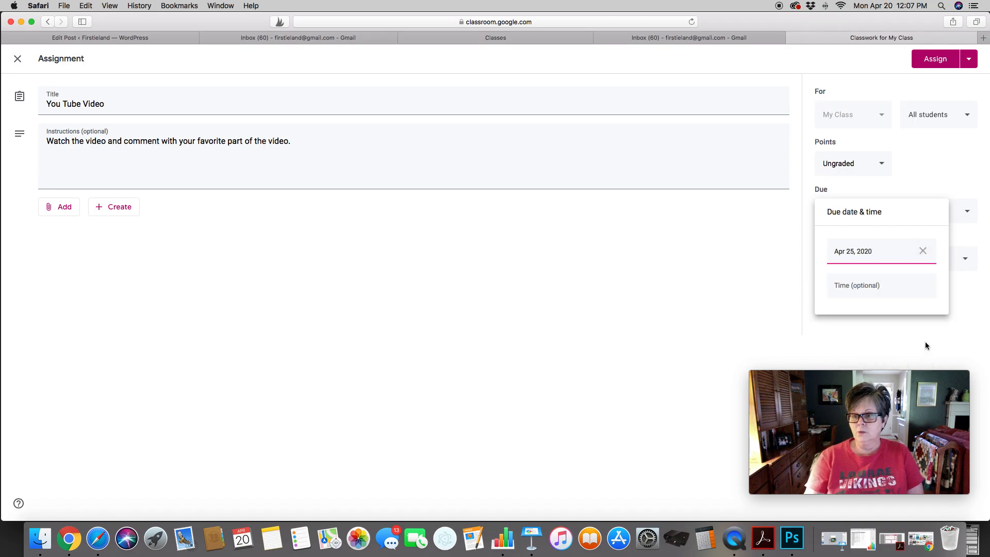
pyautogui.click(815, 328)
# - Assign the You Tube Video assignment to all students in My Class, leaving it without a topic
pyautogui.click(865, 263)
pyautogui.click(866, 330)
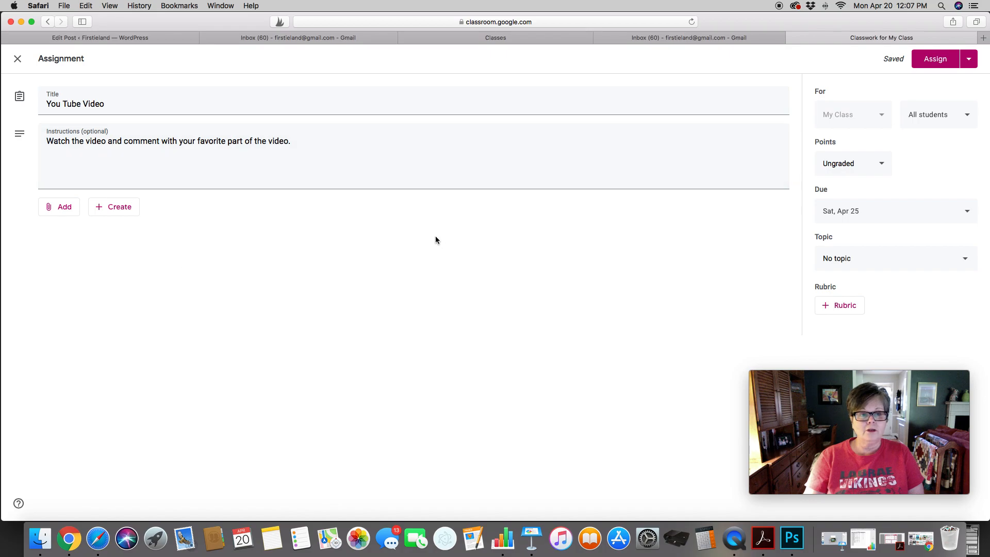
pyautogui.click(939, 60)
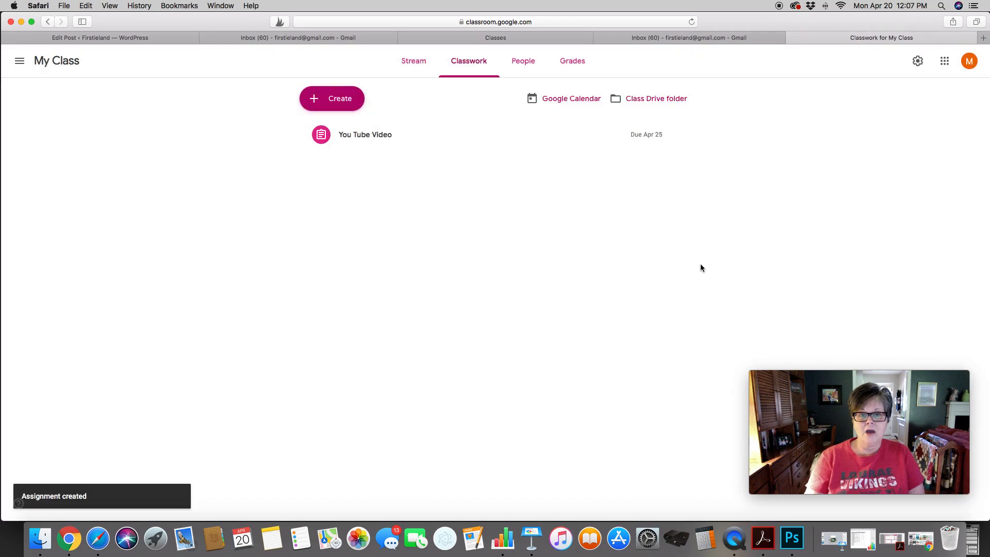
# - Check the class stream for the new assignment and view the Grades page, dismissing its grading setup tip
pyautogui.click(411, 67)
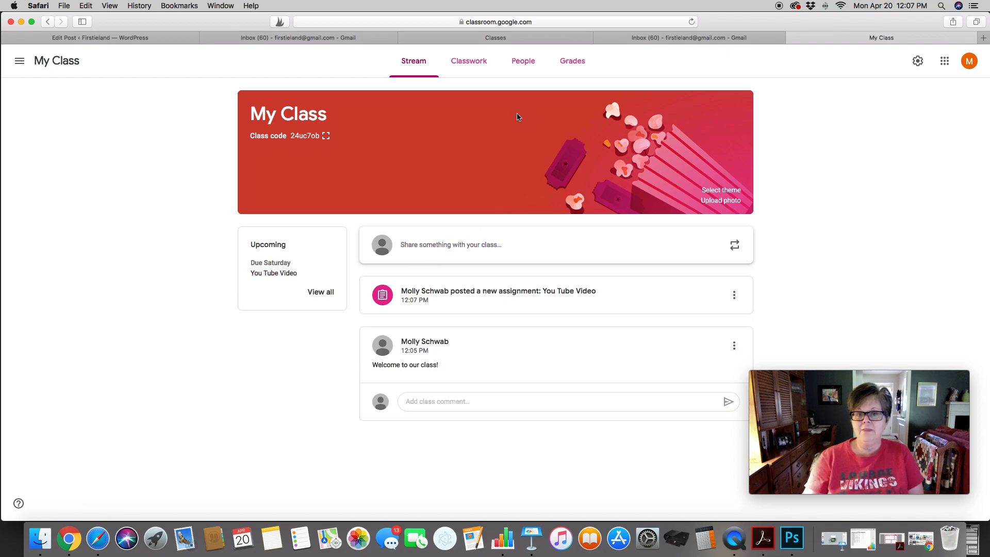
pyautogui.click(573, 62)
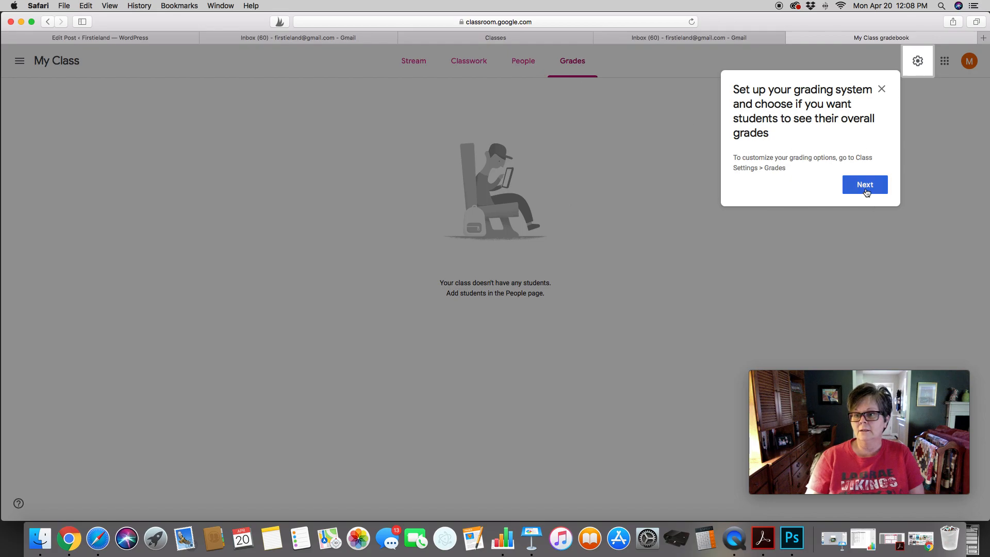
pyautogui.click(886, 191)
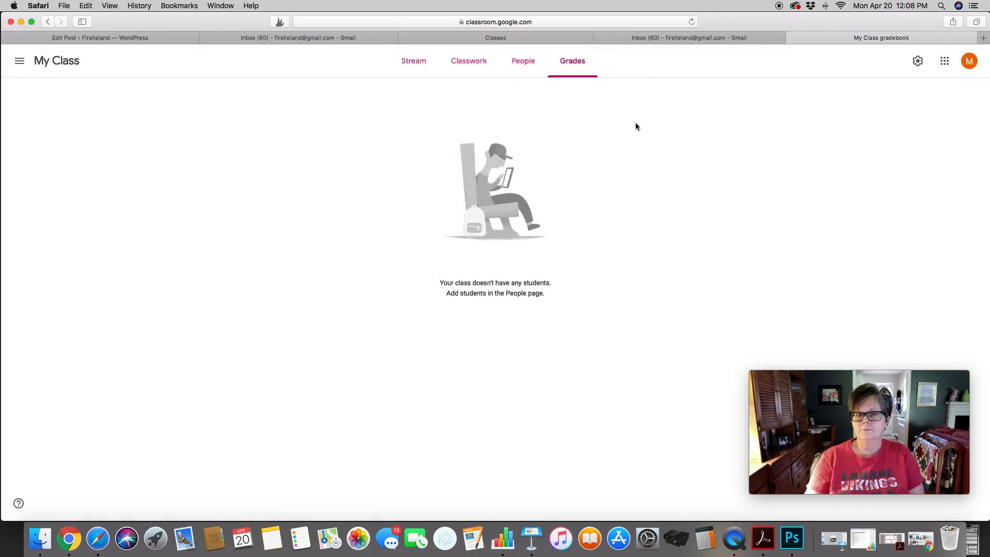
# - Examine the You Tube Video assignment's expanded details on the Classwork page and return to the class stream
pyautogui.click(481, 71)
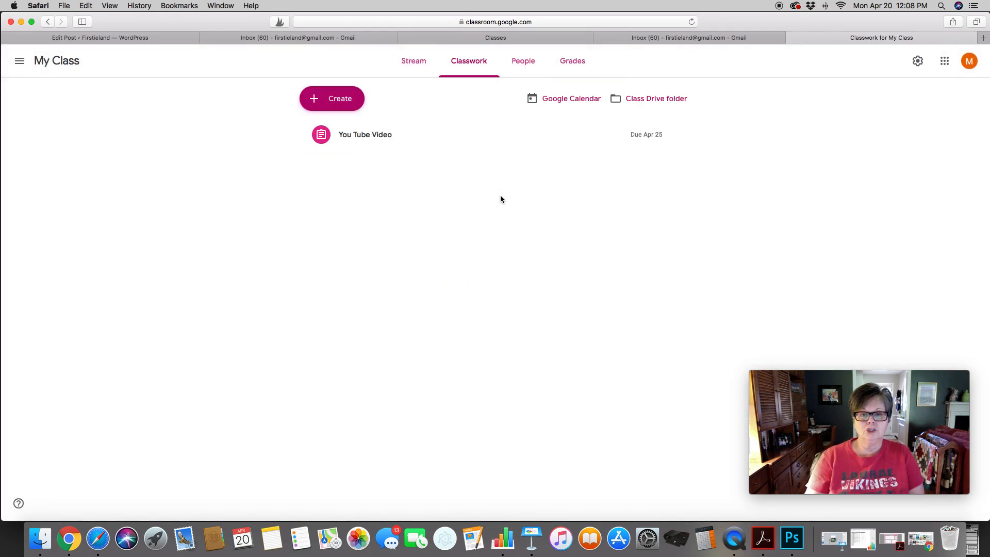
pyautogui.click(363, 136)
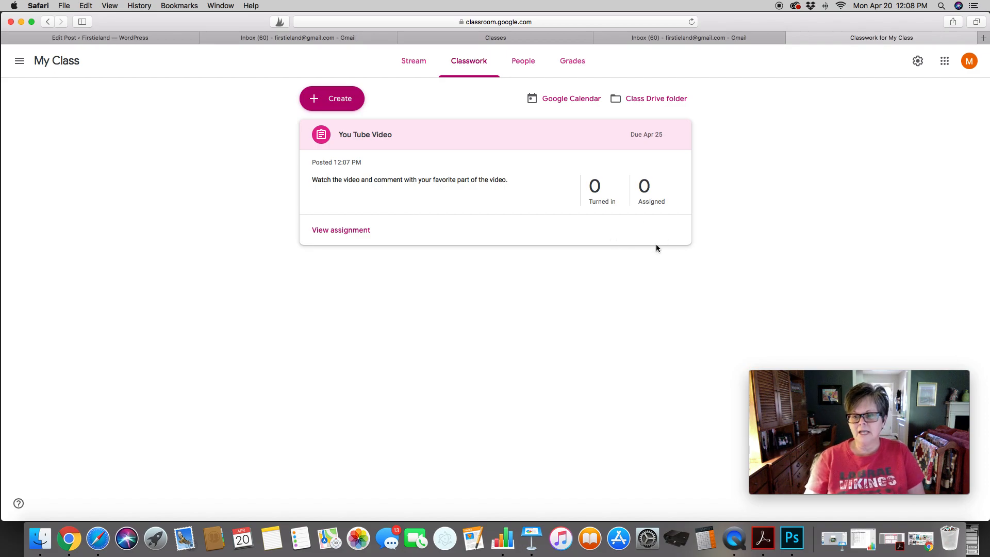
pyautogui.click(414, 61)
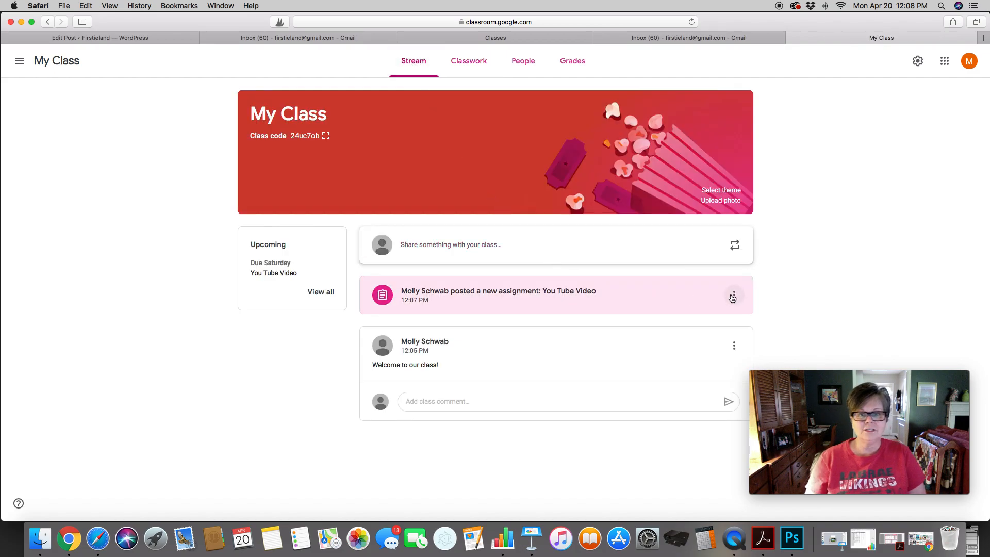